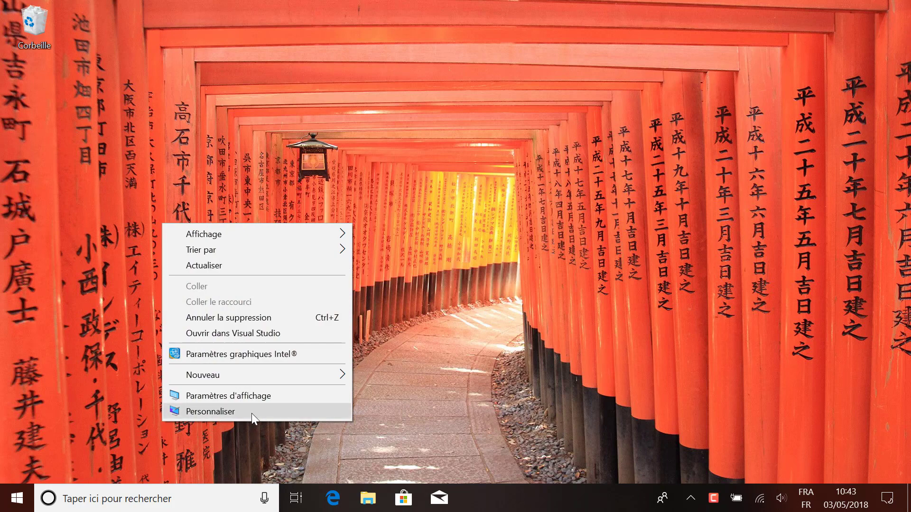
Open the Couleurs page of the desktop personalization settings and look at the accent color in the Start menu.
click(221, 412)
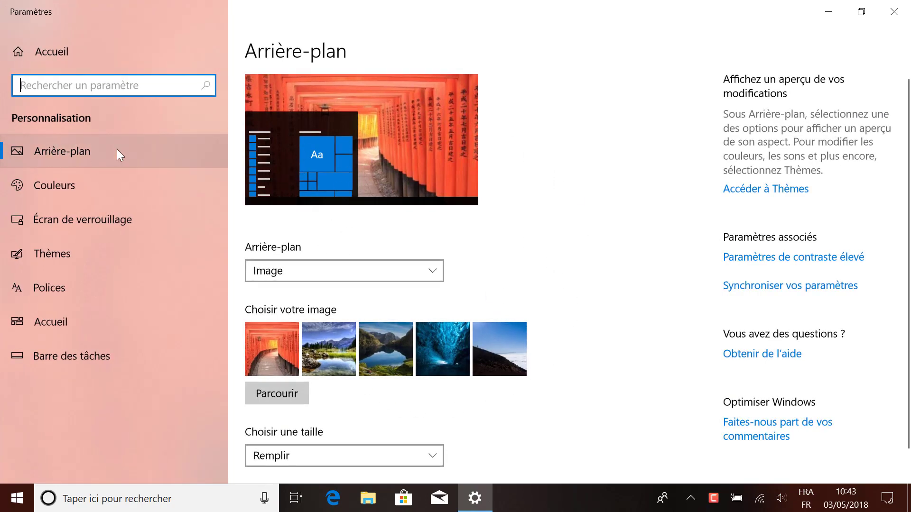
click(68, 189)
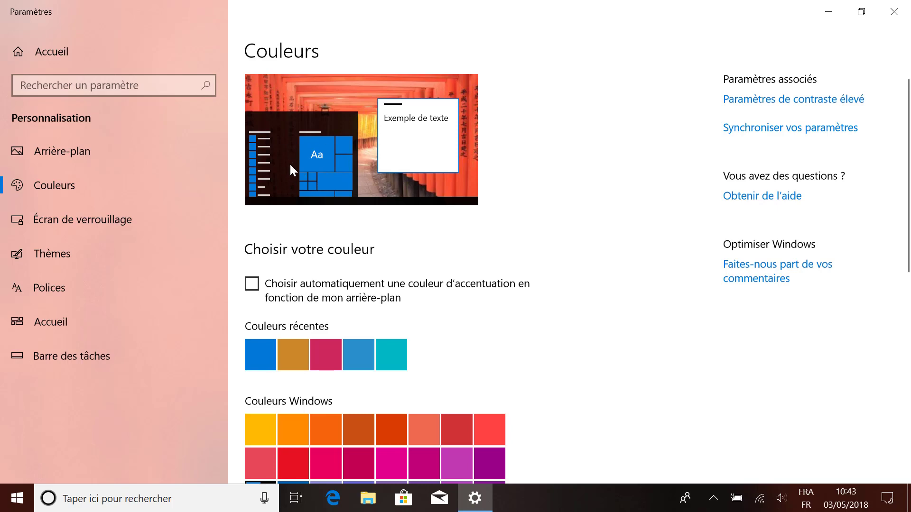
click(18, 501)
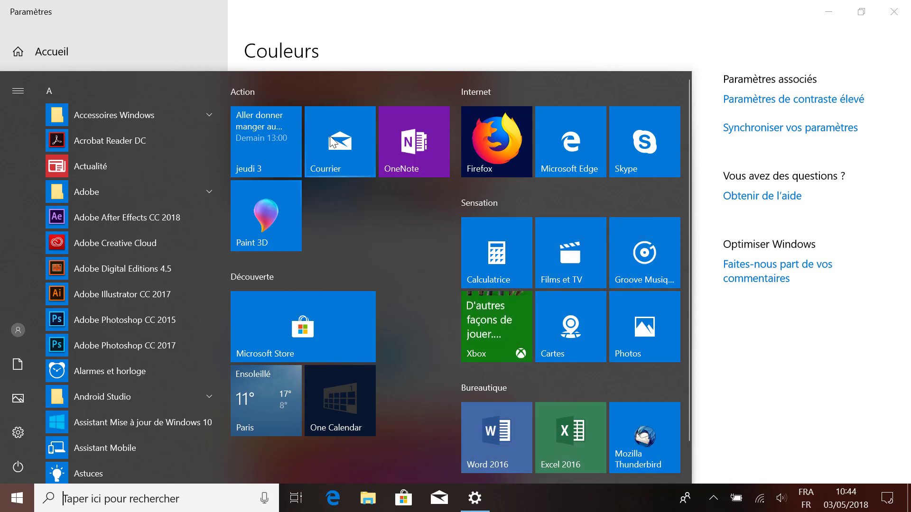
click(765, 358)
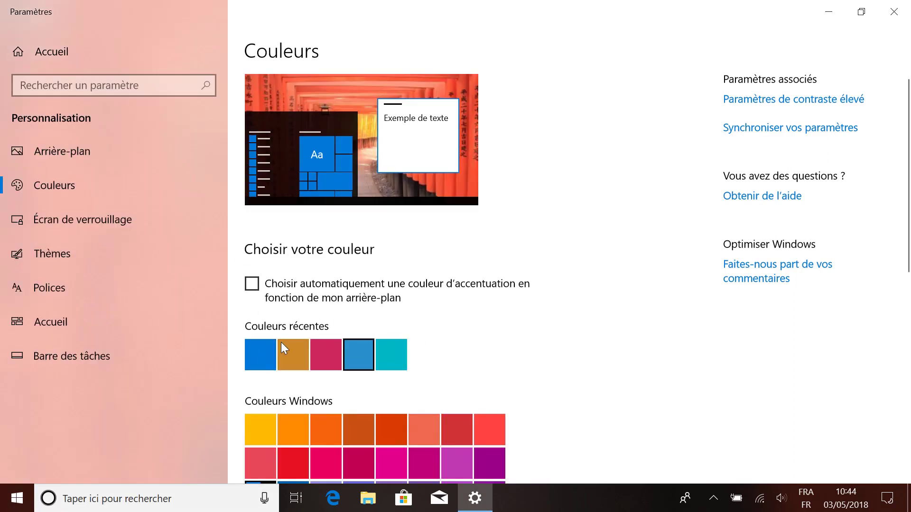
Try the pink recent color as the accent color and check it in the Start menu.
click(326, 358)
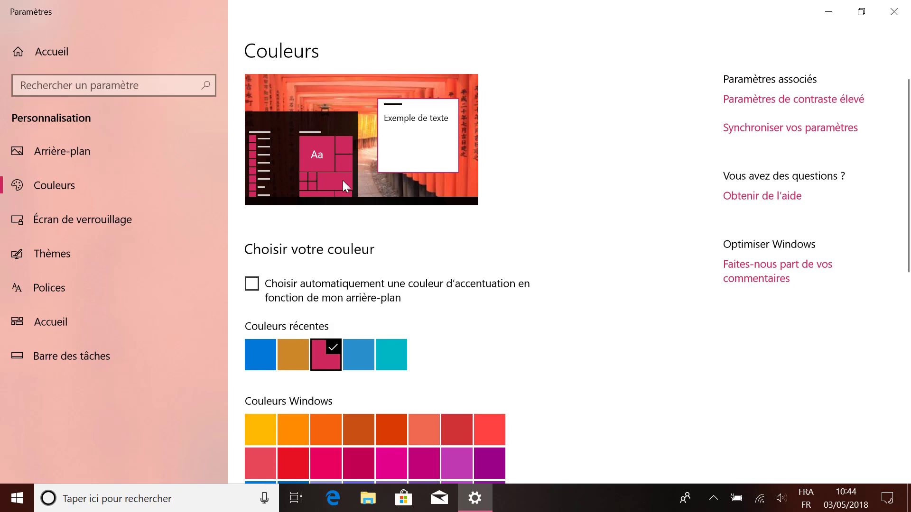
click(17, 498)
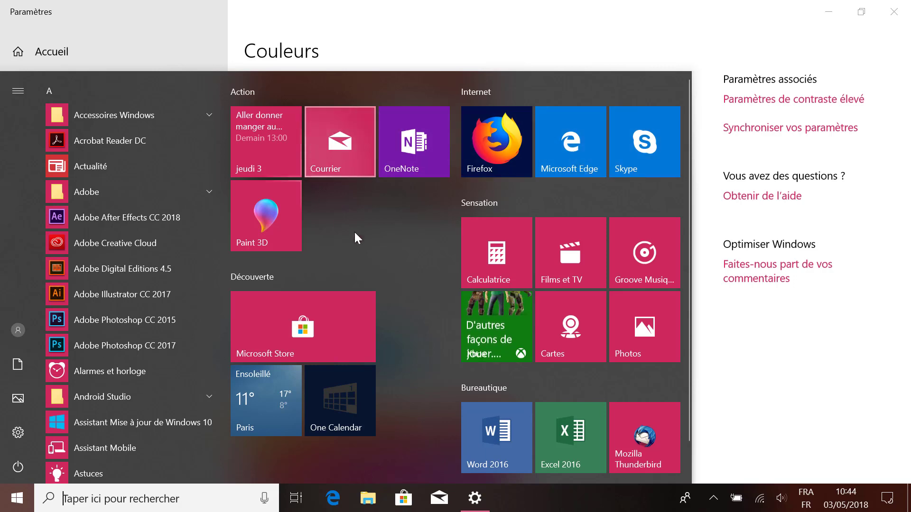
click(734, 371)
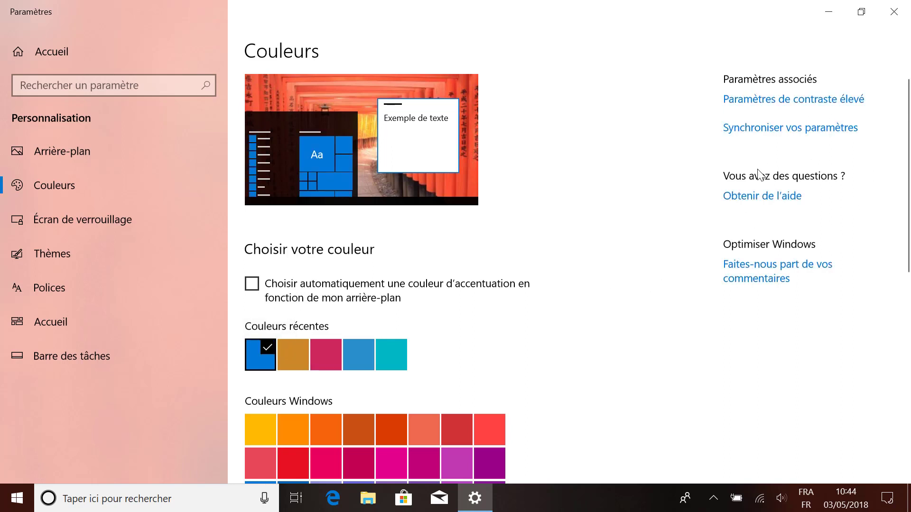
Switch the accent color to the pink recent color, look over the Windows colors, and return to blue.
click(326, 353)
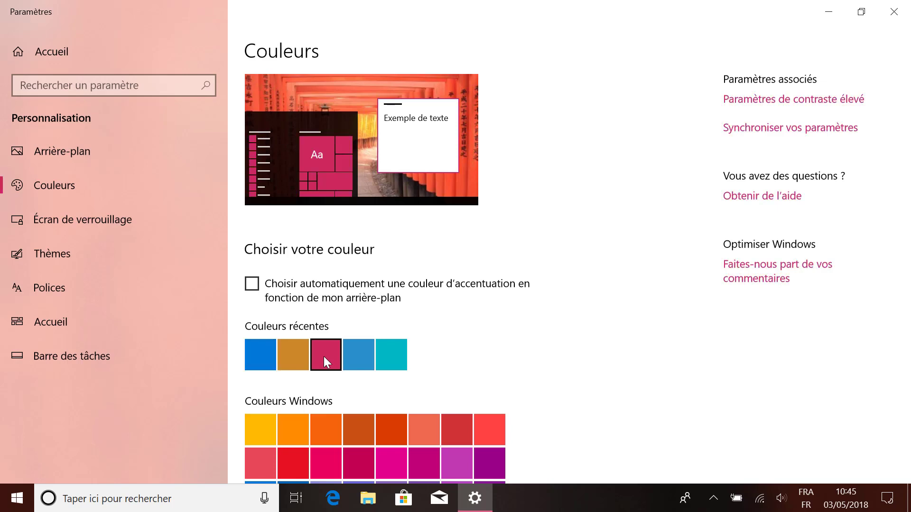
scroll(606, 366, down, 5)
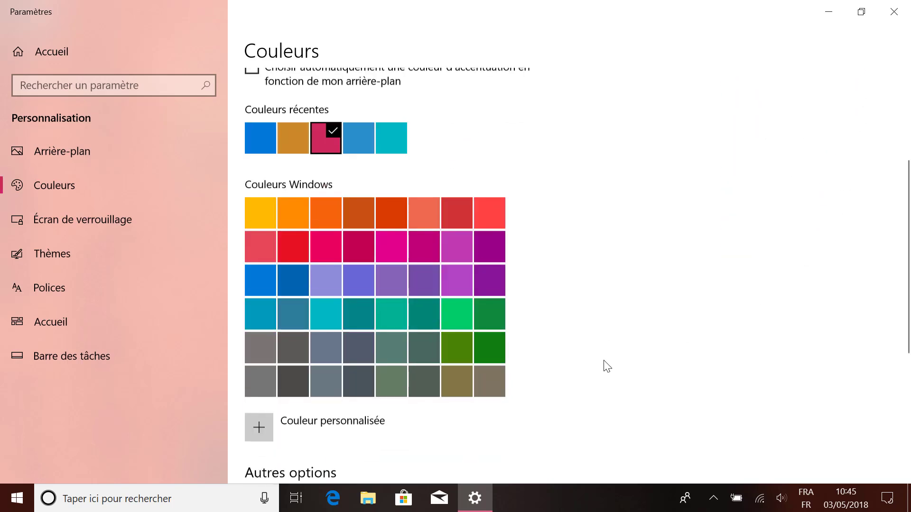
scroll(606, 366, up, 5)
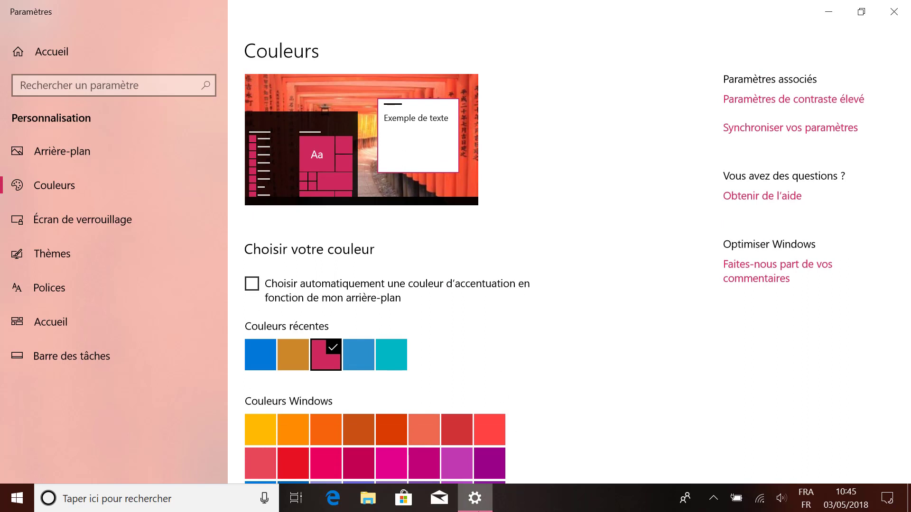
click(259, 352)
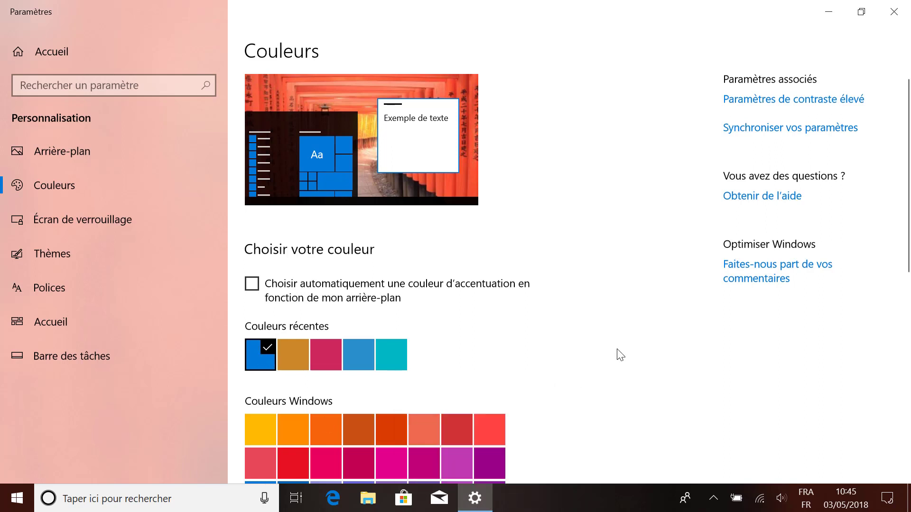
Look at the transparency effects option, switch to Microsoft Edge to examine its title bar over the desktop, and return to Paramètres.
scroll(572, 345, down, 8)
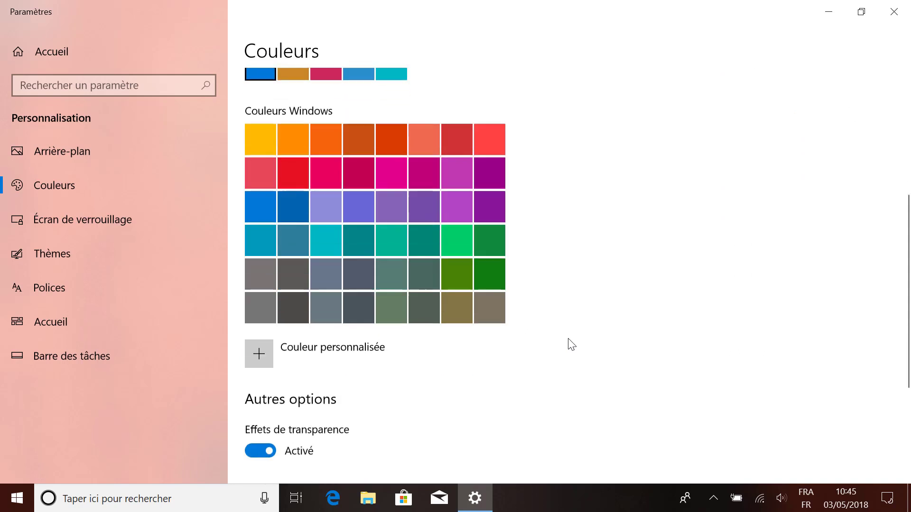
scroll(572, 345, down, 2)
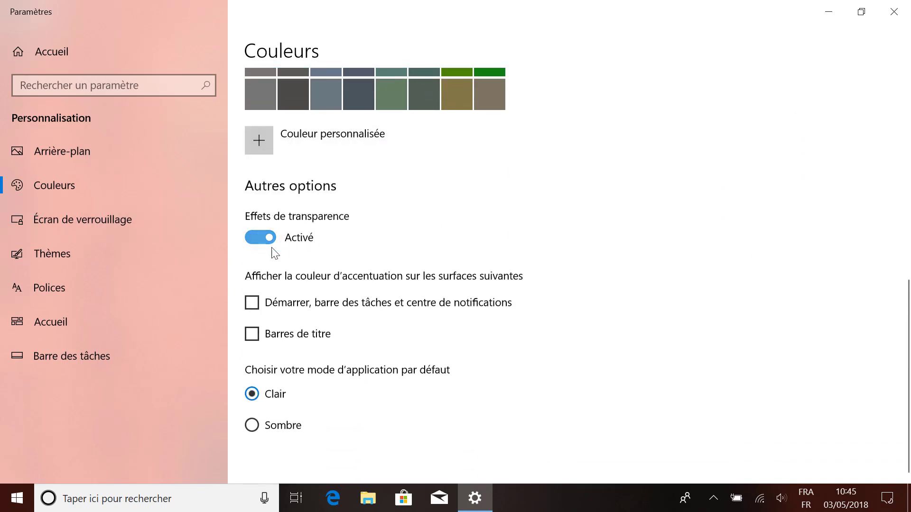
click(828, 12)
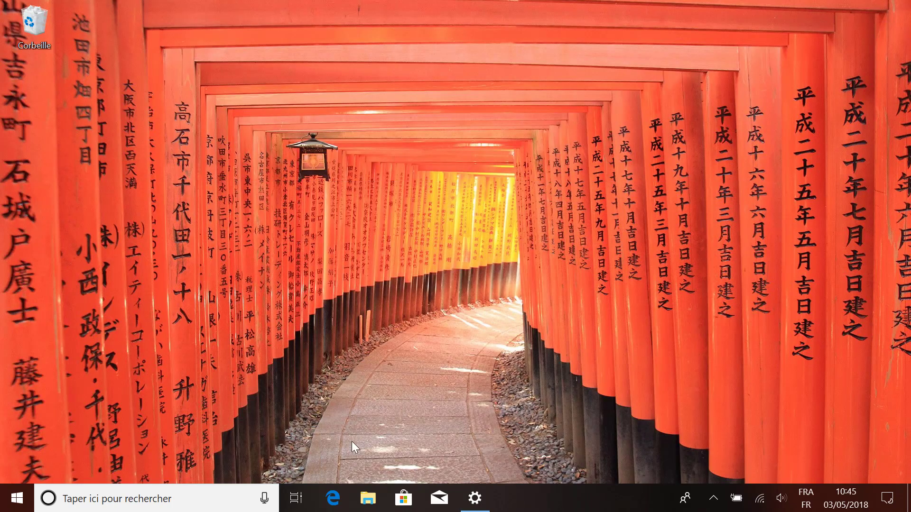
click(337, 499)
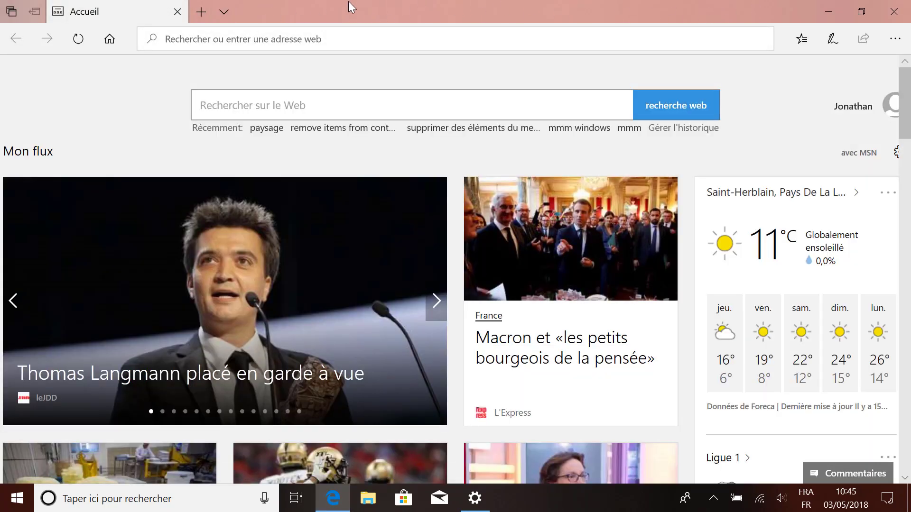
click(837, 13)
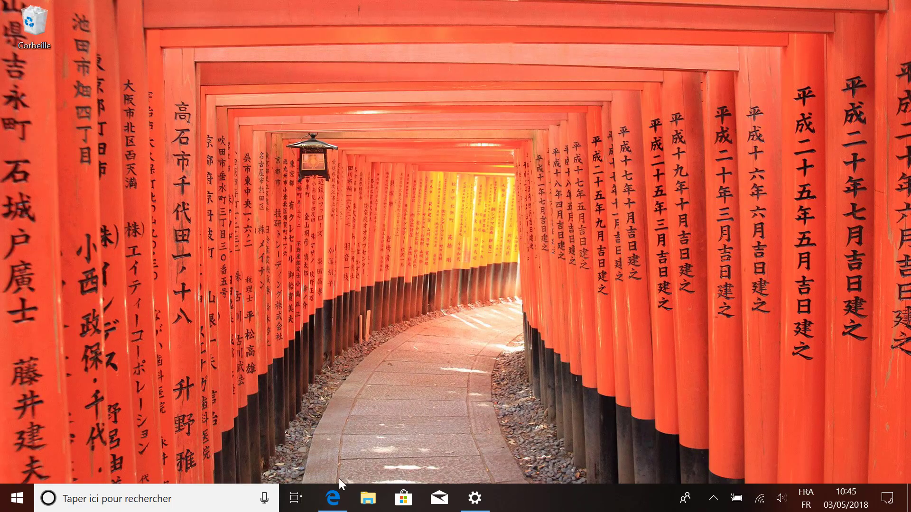
click(338, 499)
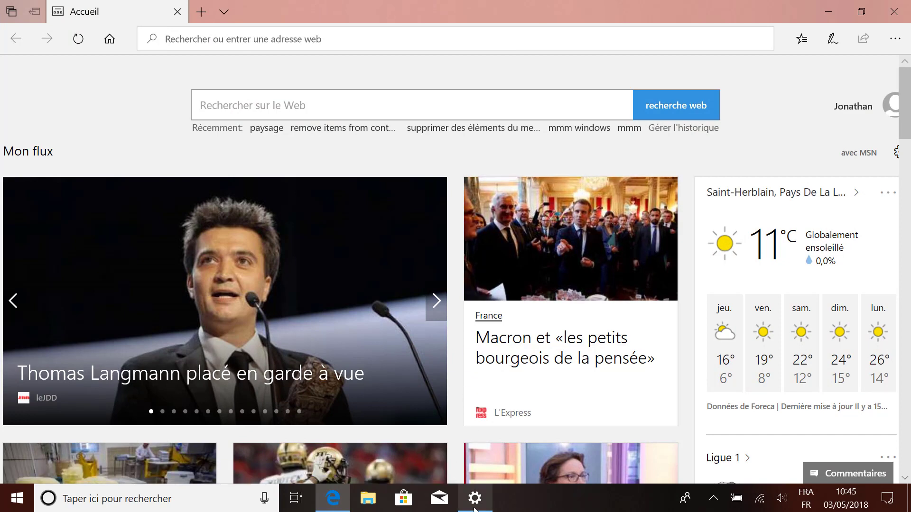
click(474, 510)
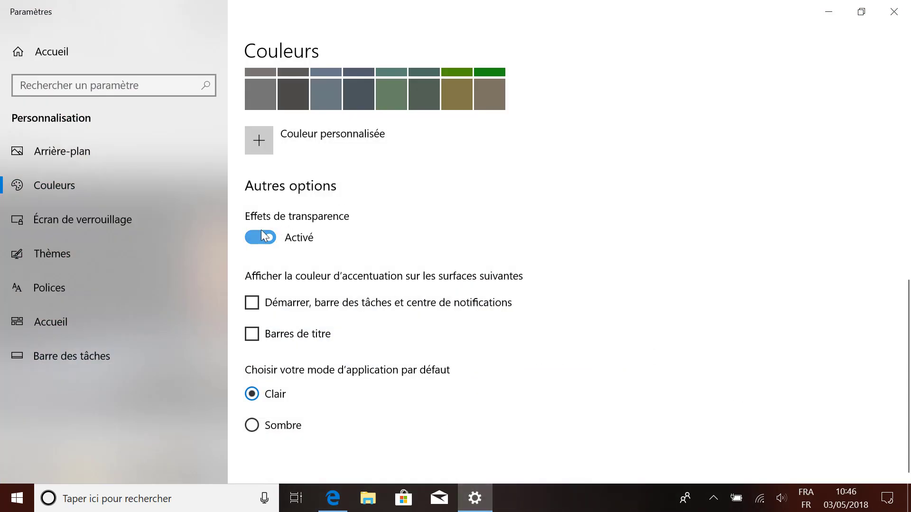
Turn off the transparency effects, compare the Microsoft Edge title bar, and turn the effects back on.
click(262, 237)
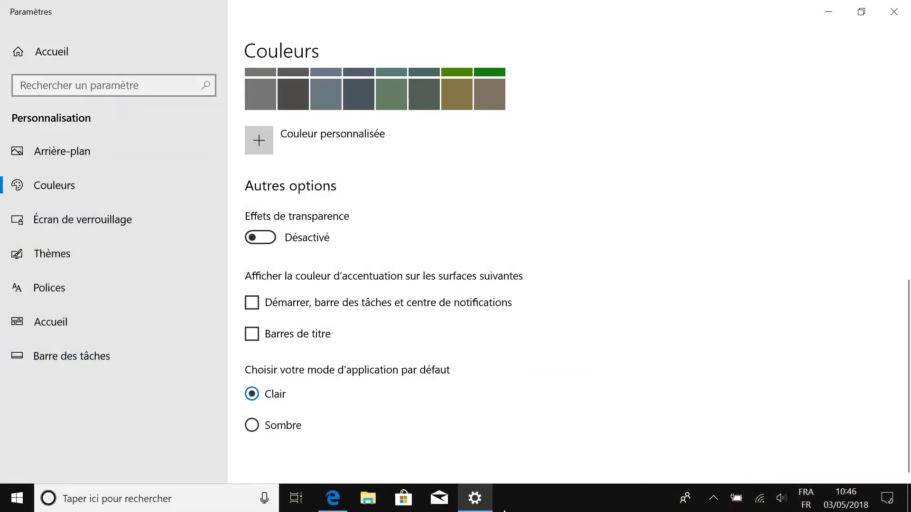
click(474, 502)
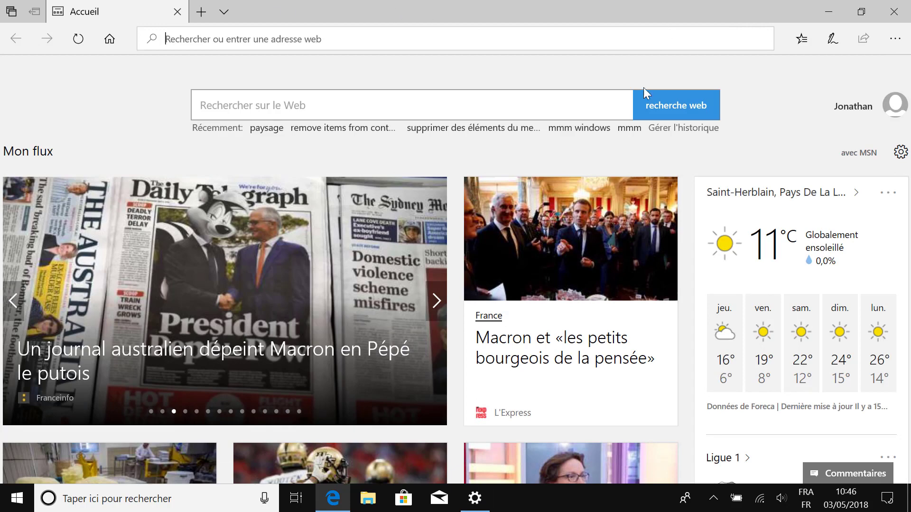
click(475, 498)
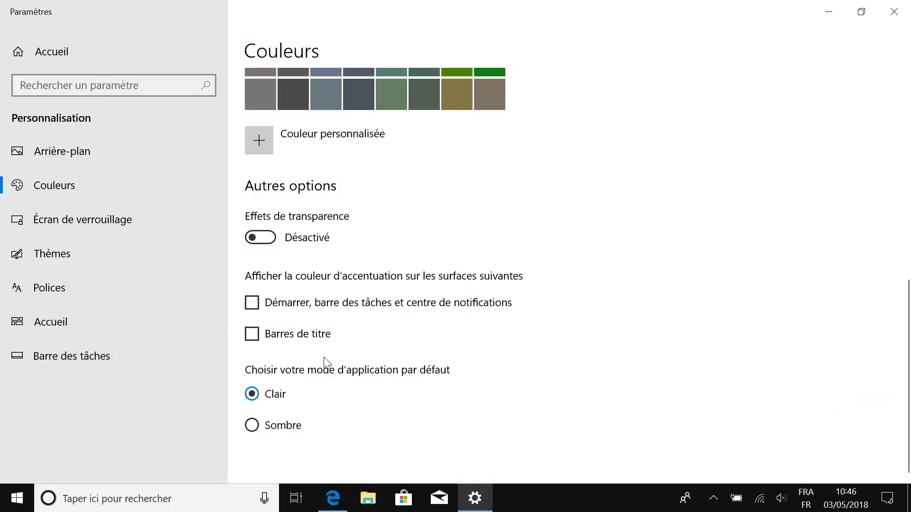
click(267, 237)
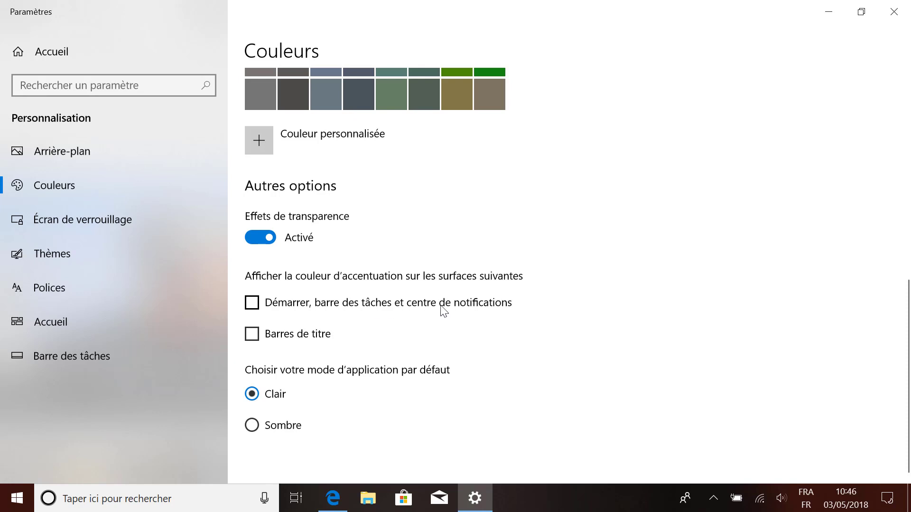
Show the accent color on Démarrer, barre des tâches et centre de notifications, comparing it with transparency effects off and on.
click(253, 304)
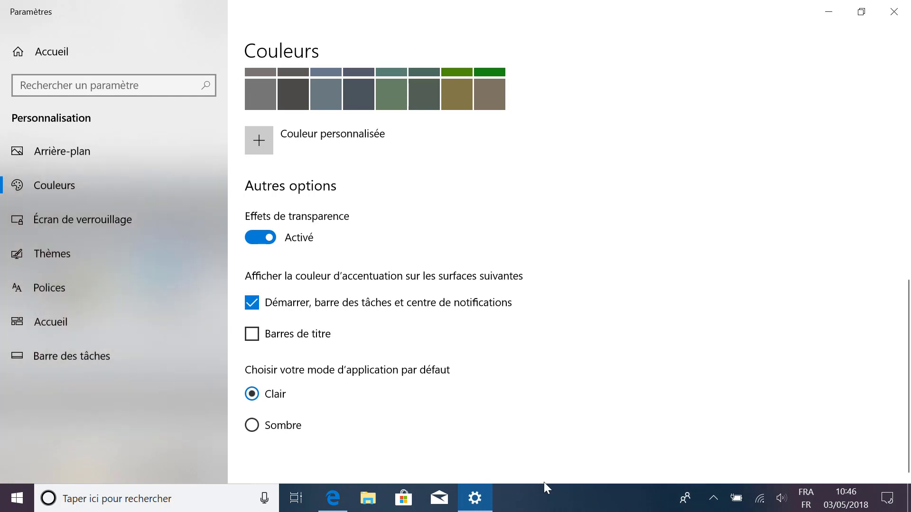
click(255, 238)
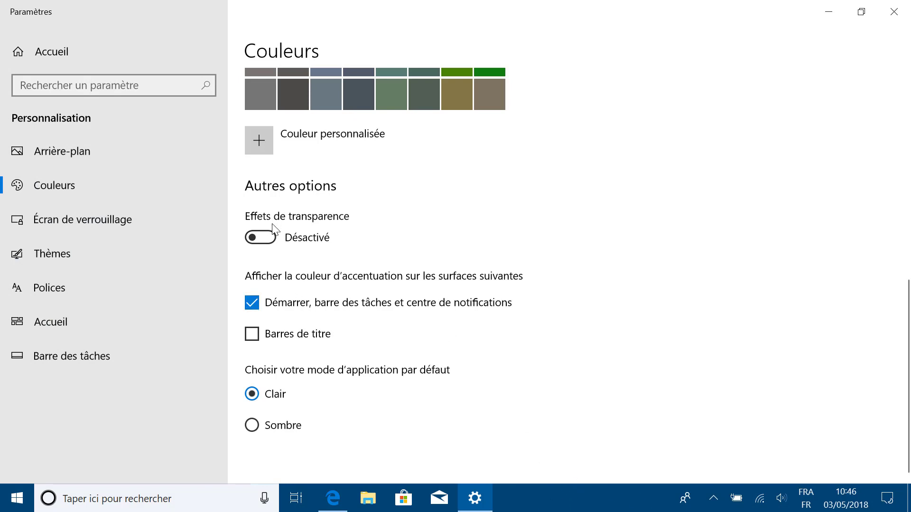
click(267, 239)
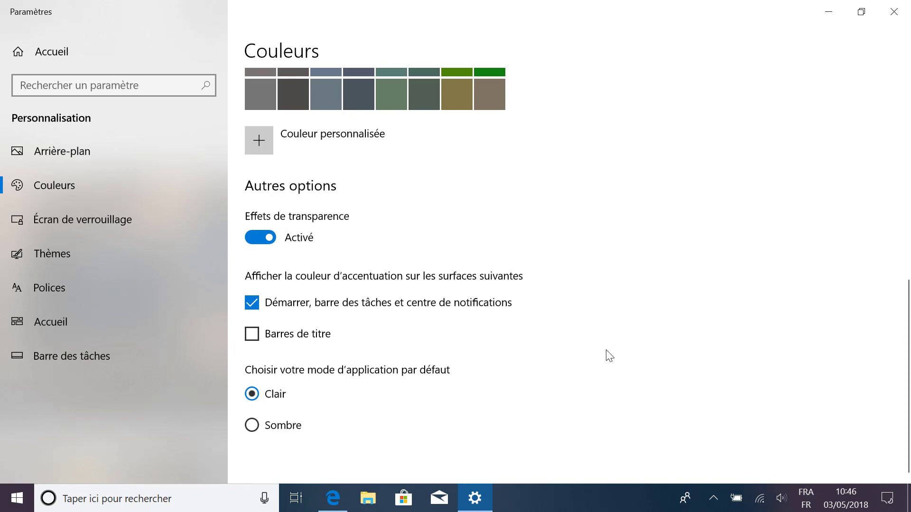
click(12, 506)
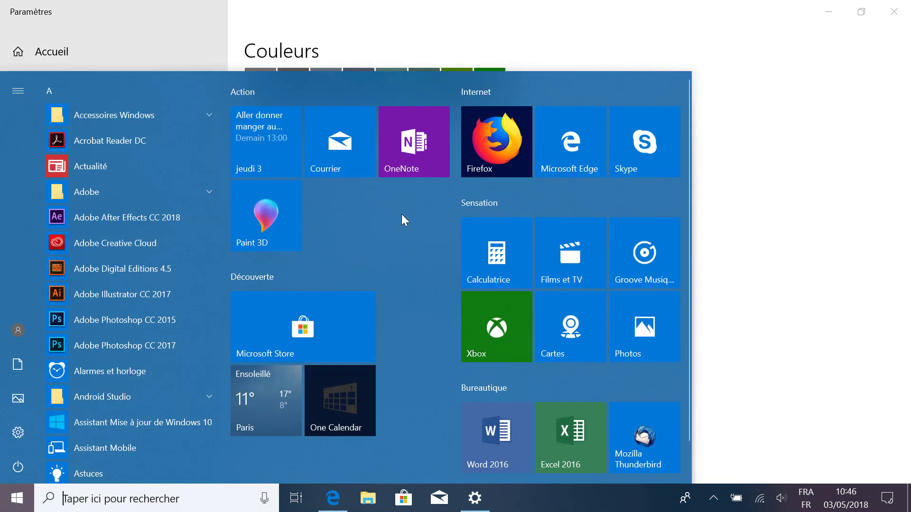
click(747, 286)
Set the accent color to the pink recent color and check the colored Start menu background.
scroll(489, 352, up, 10)
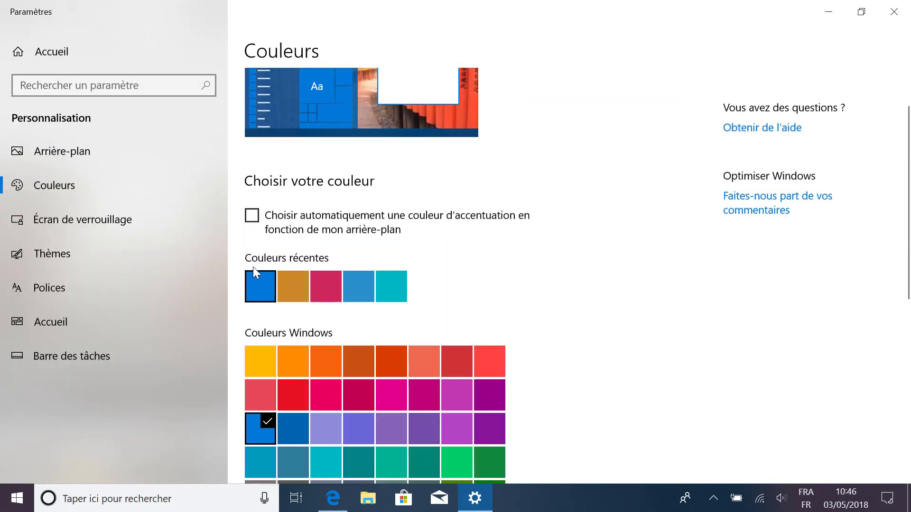
click(337, 284)
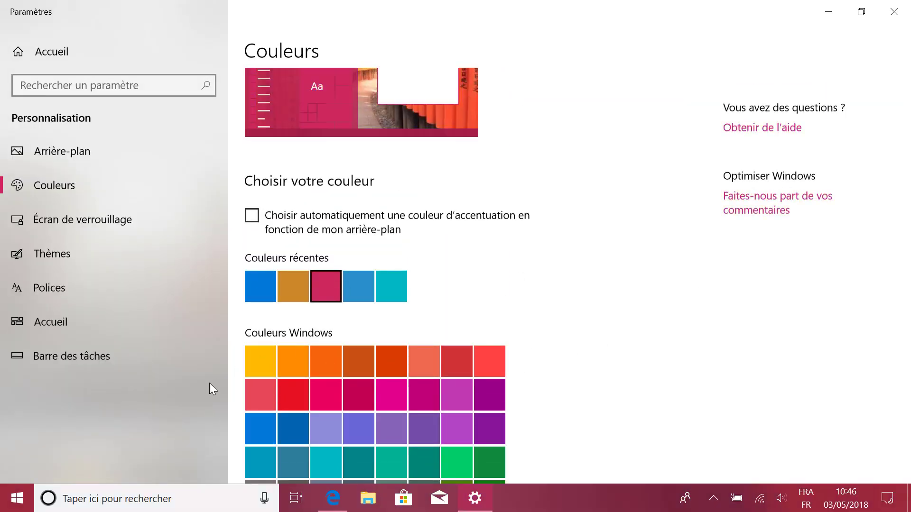
click(17, 501)
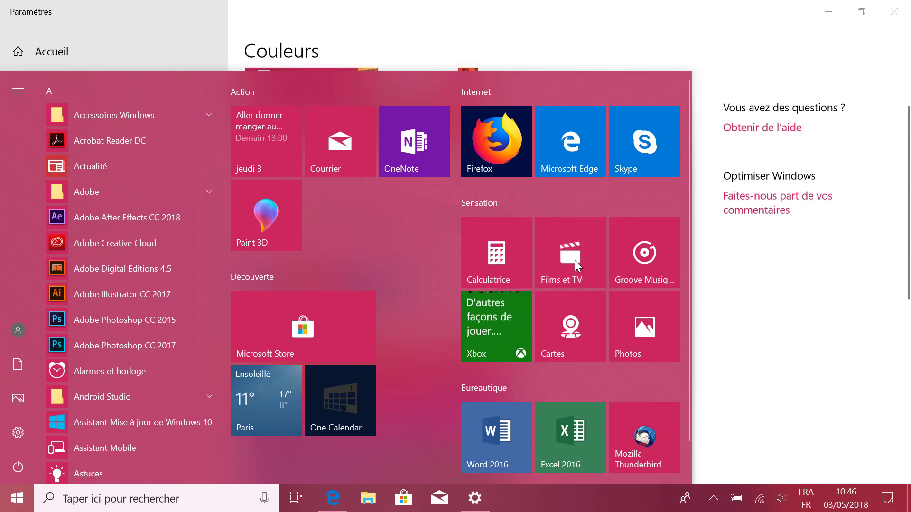
click(764, 371)
Examine how the accent color is applied to the taskbar and the notification center.
scroll(462, 388, down, 5)
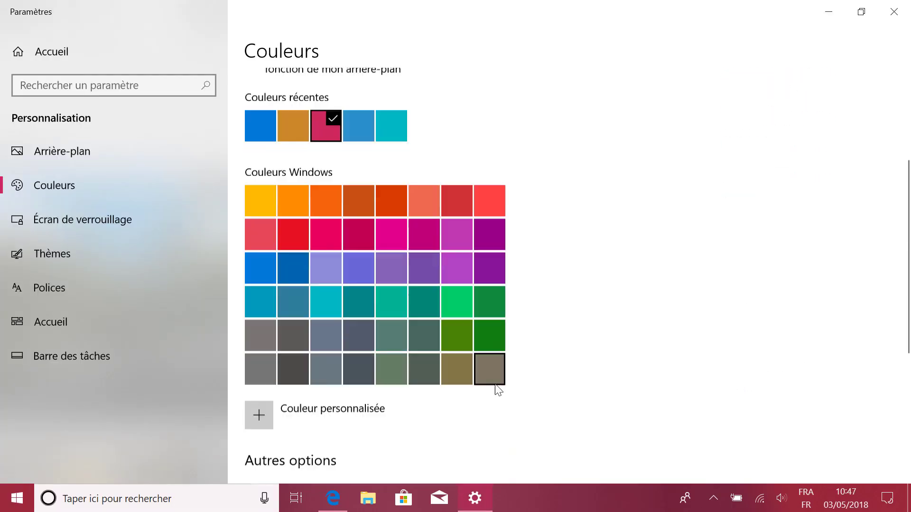
scroll(517, 413, down, 3)
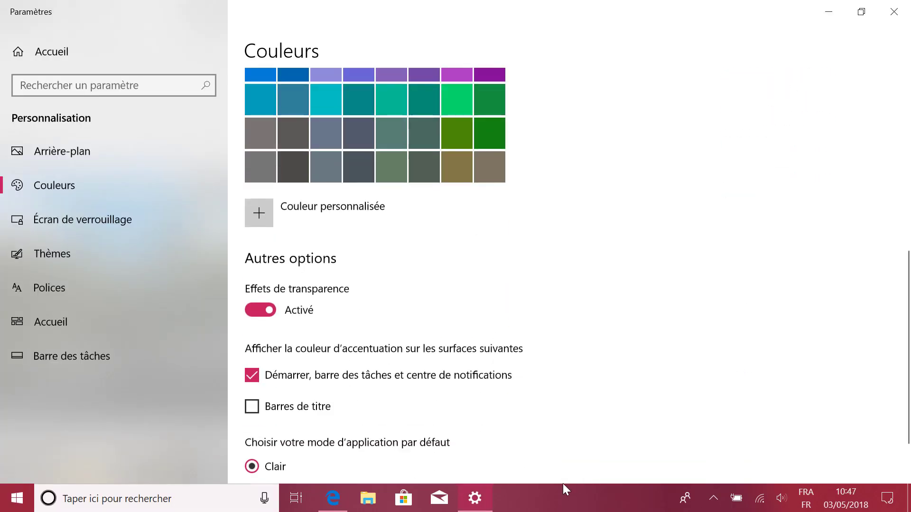
click(886, 501)
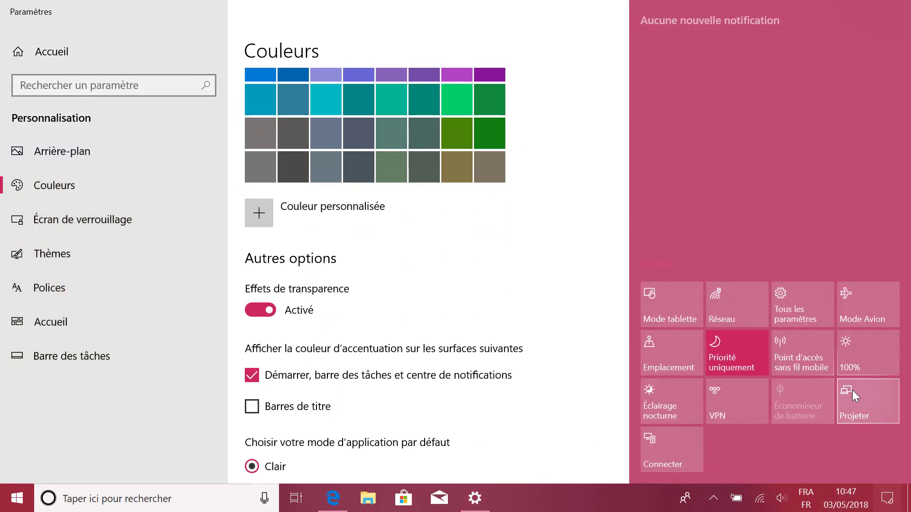
click(553, 268)
Create a custom accent color by picking a yellow hue, brightening it slightly, and applying it.
scroll(527, 323, up, 3)
scroll(538, 337, up, 3)
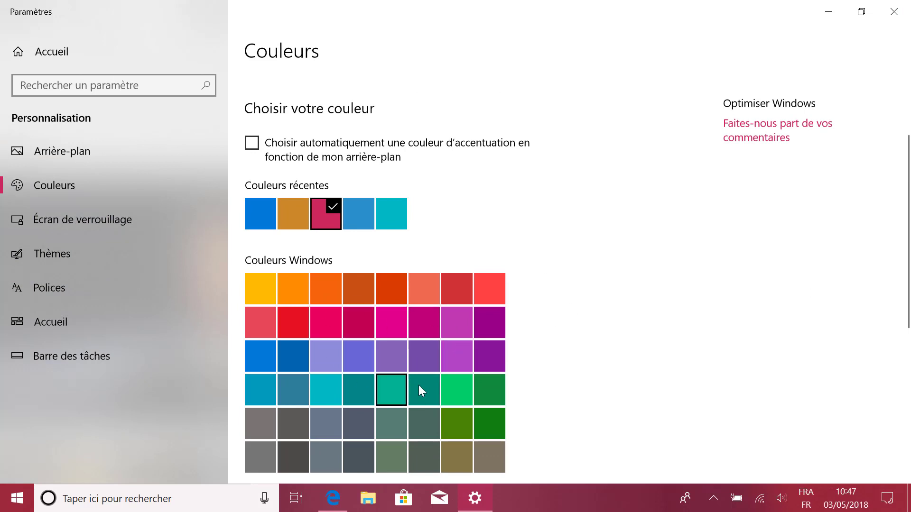
scroll(428, 235, down, 2)
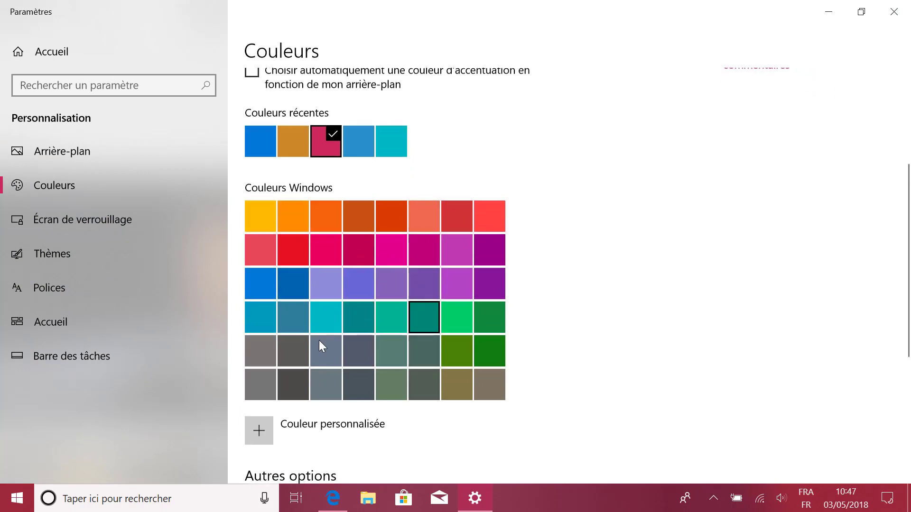
click(332, 421)
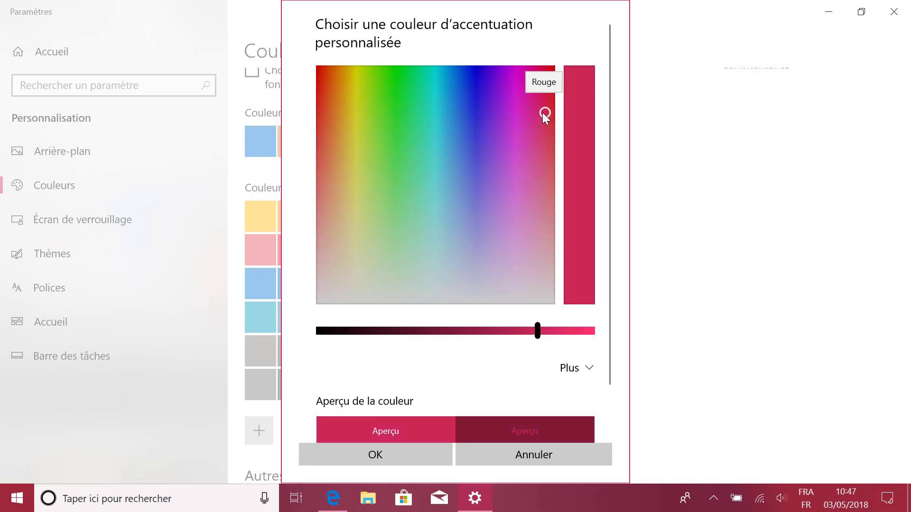
drag(542, 112, 351, 145)
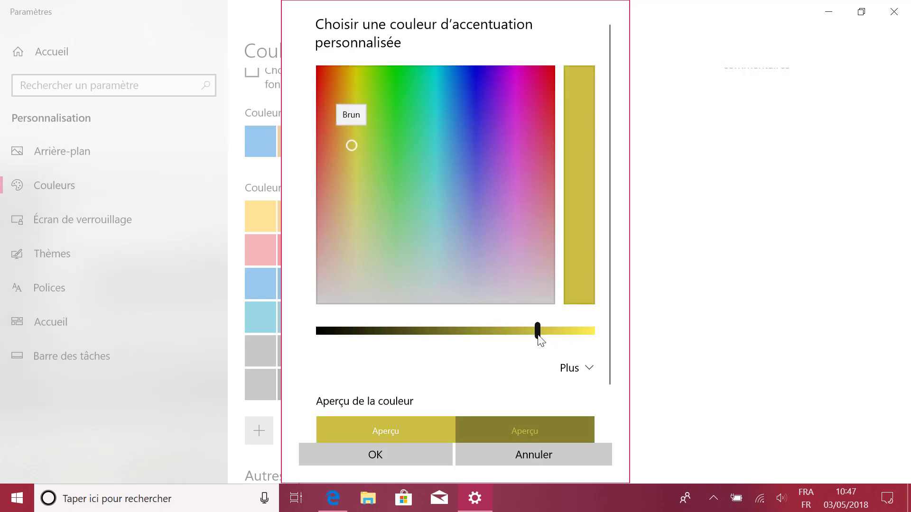
drag(541, 339, 555, 335)
click(362, 454)
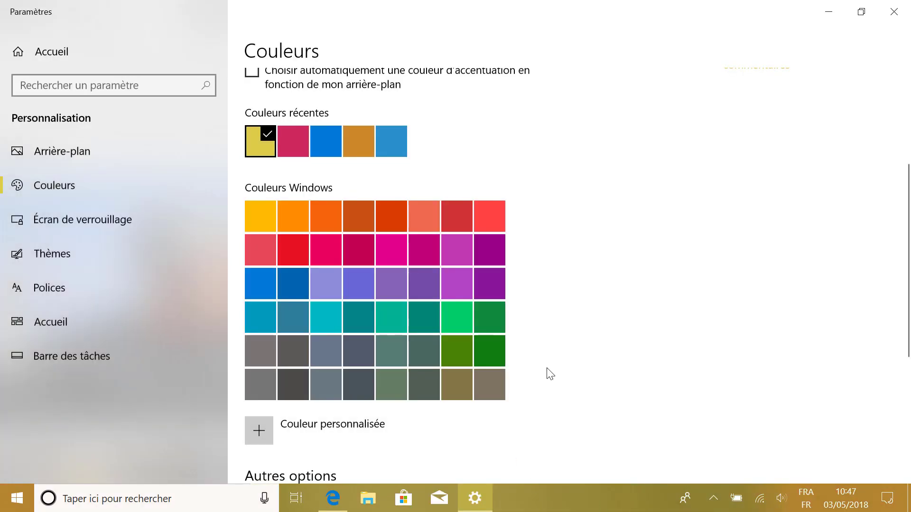
Try blue, dark green and bright green from Couleurs Windows as accent color, and check the bright green in the Start menu.
scroll(544, 383, down, 3)
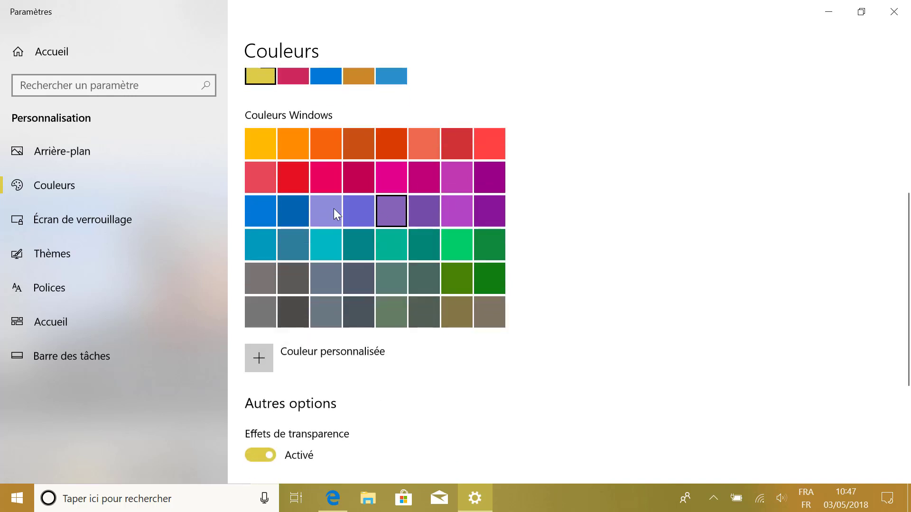
click(264, 215)
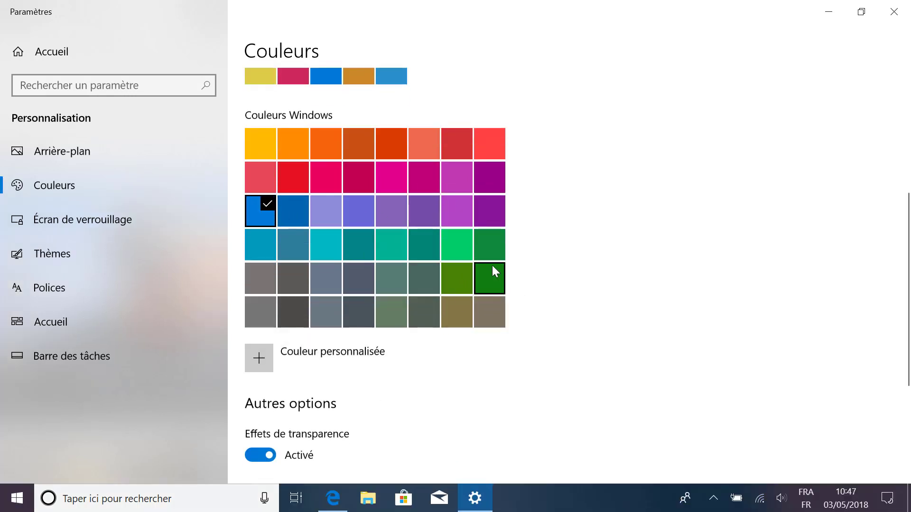
click(499, 285)
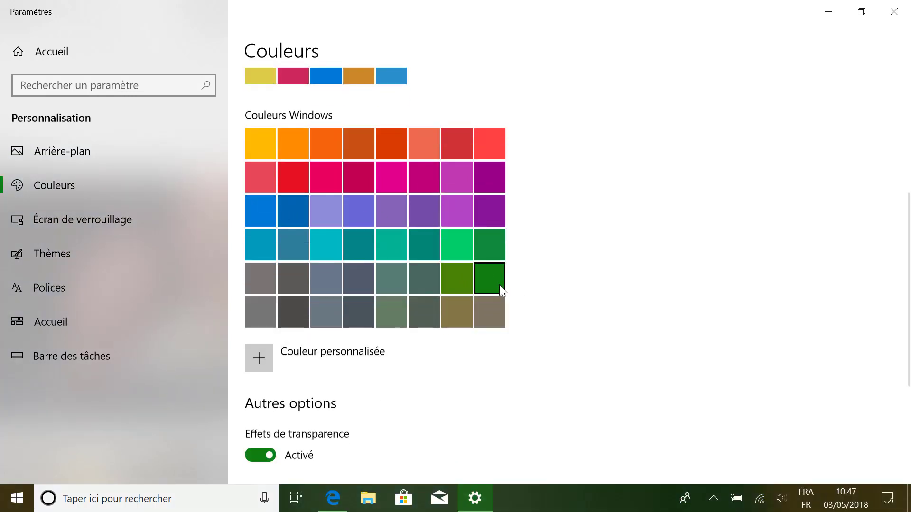
click(460, 246)
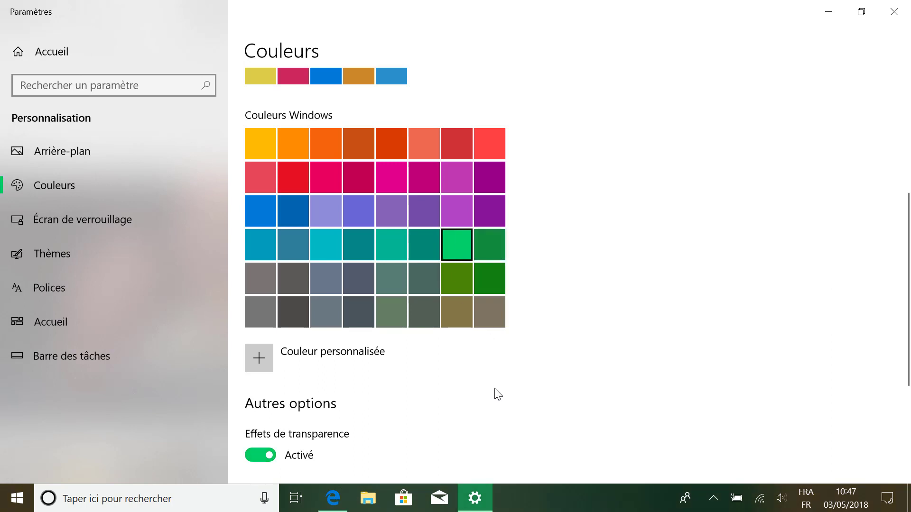
scroll(494, 393, down, 5)
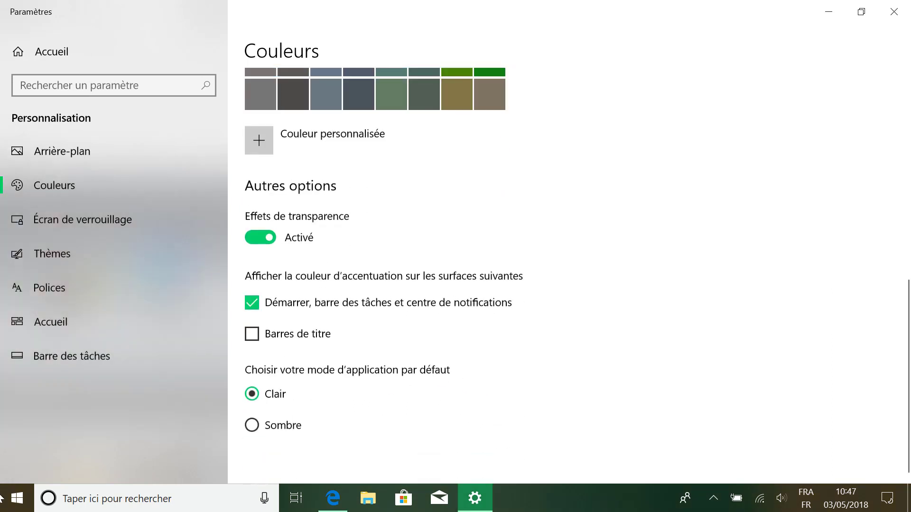
click(18, 500)
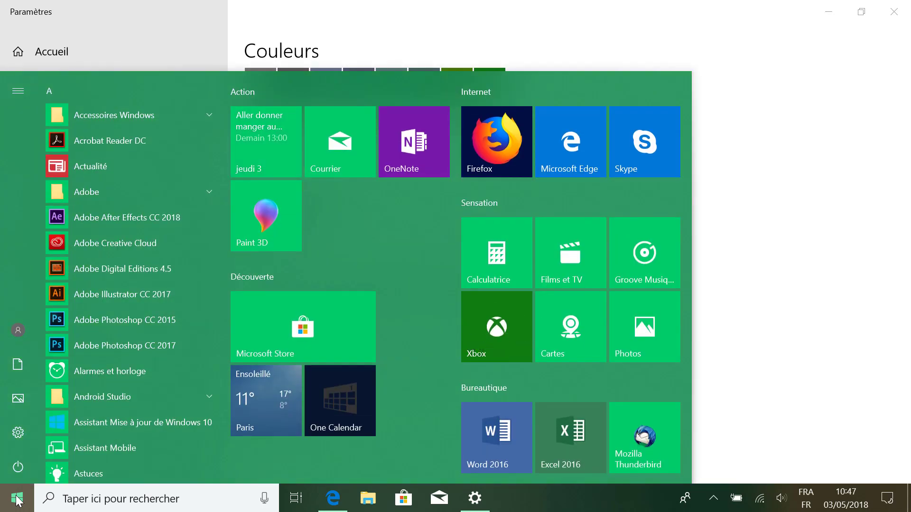
click(18, 499)
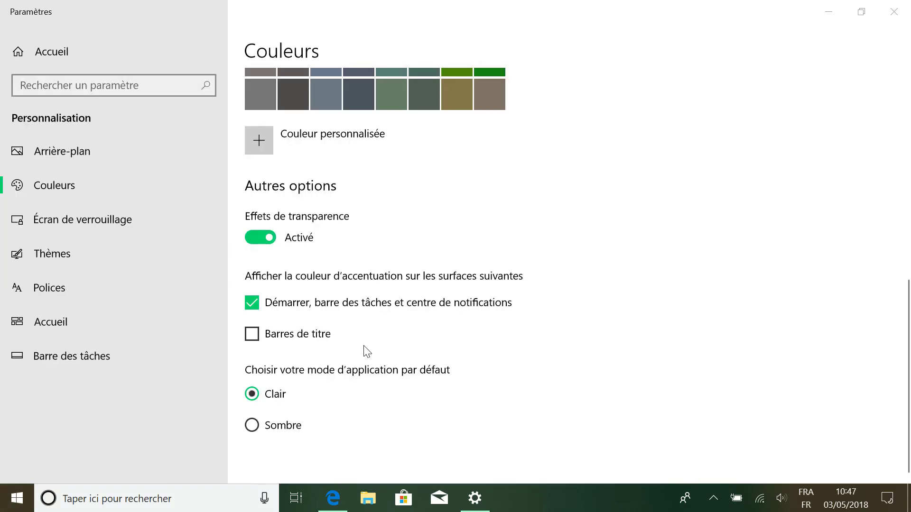
Turn off the accent color on Démarrer, barre des tâches et centre de notifications, and check the Start menu and notification center.
click(252, 303)
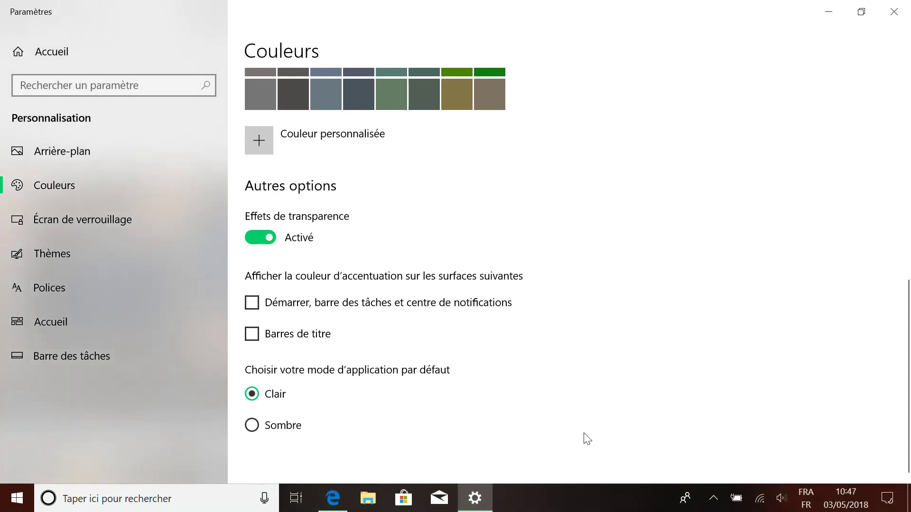
click(17, 498)
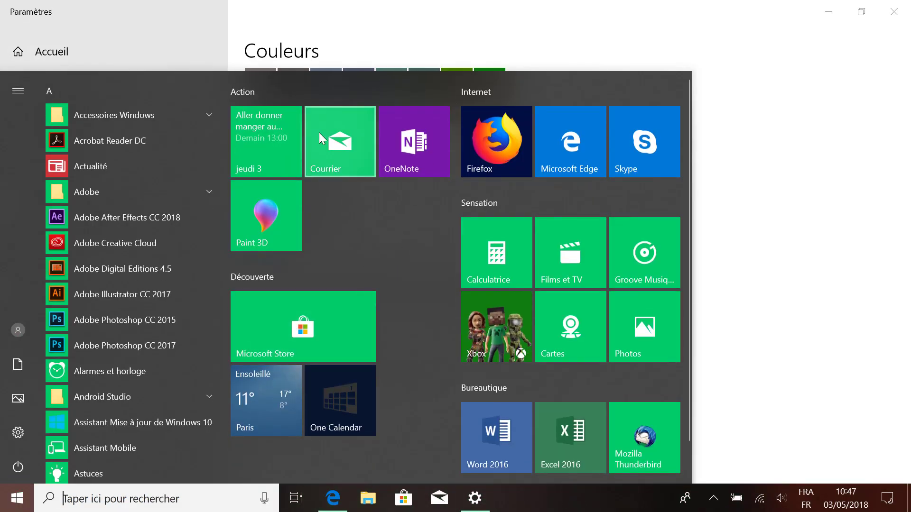
click(888, 498)
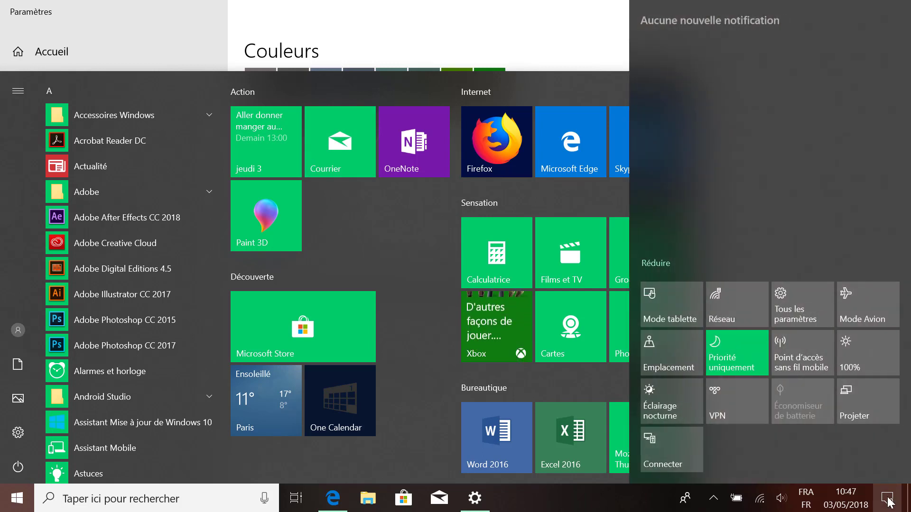
click(455, 40)
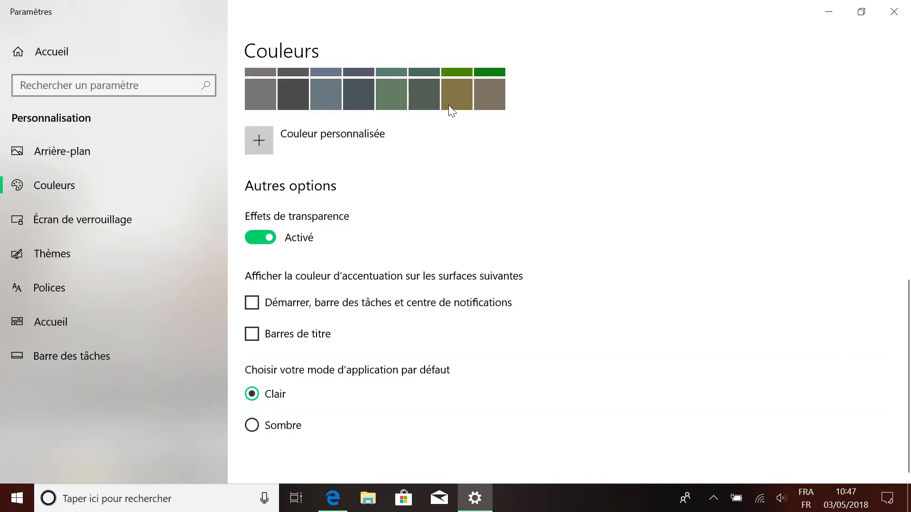
Show the accent color on Barres de titre and compare the Microsoft Edge and File Explorer title bars.
click(252, 334)
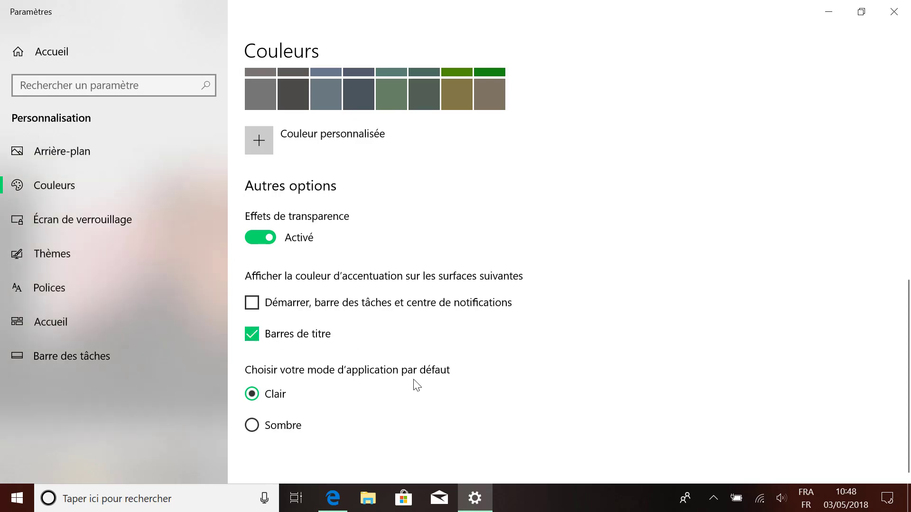
click(332, 498)
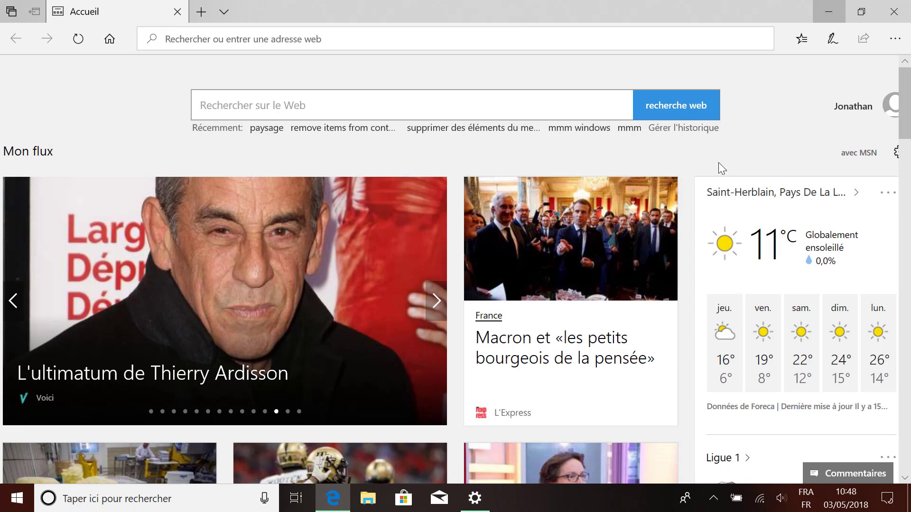
click(475, 498)
click(377, 507)
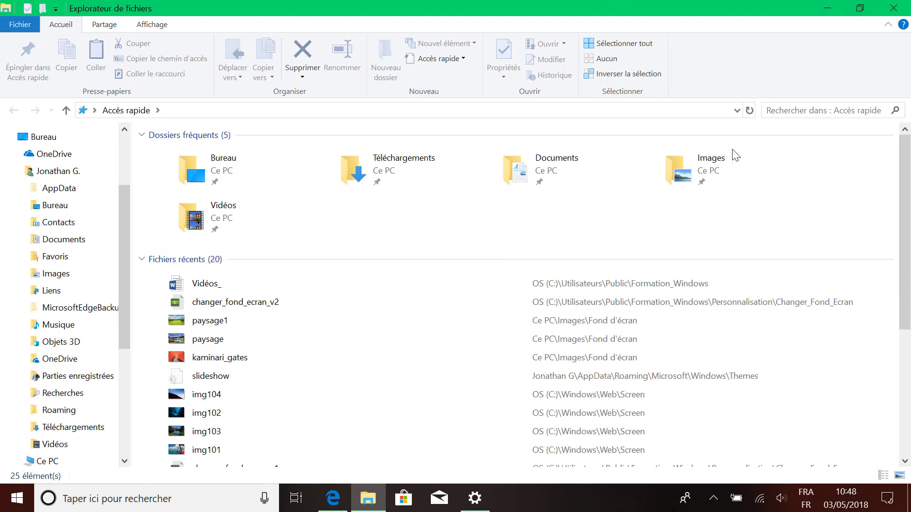
click(475, 499)
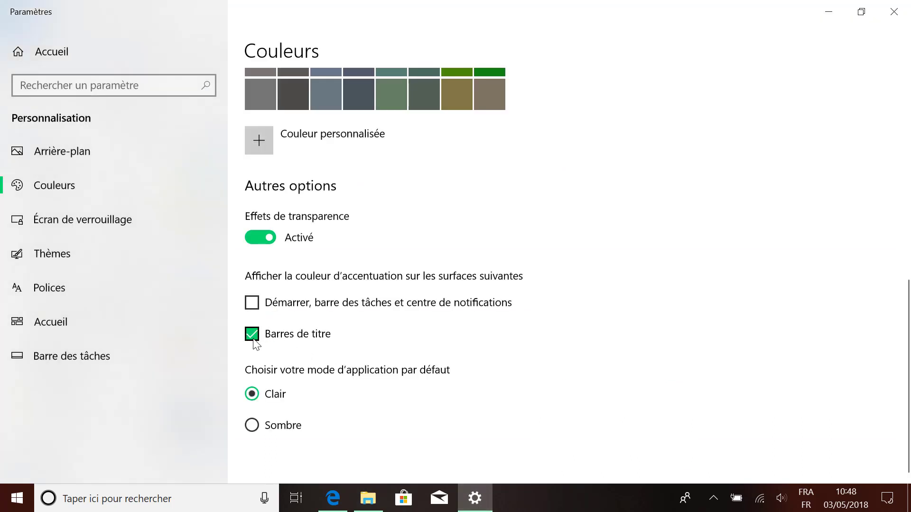
Compare the File Explorer title bar while its window is inactive and active, then close it and return to the color settings.
click(829, 11)
double_click(624, 11)
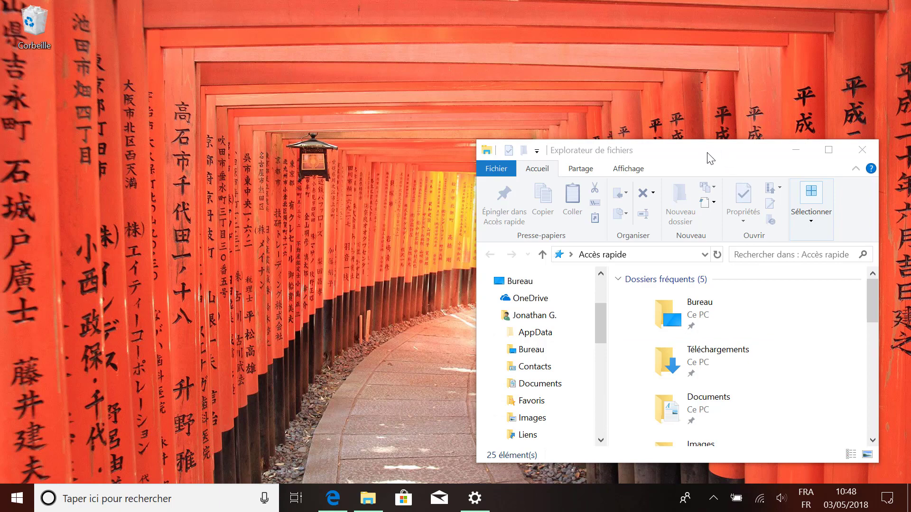
click(788, 354)
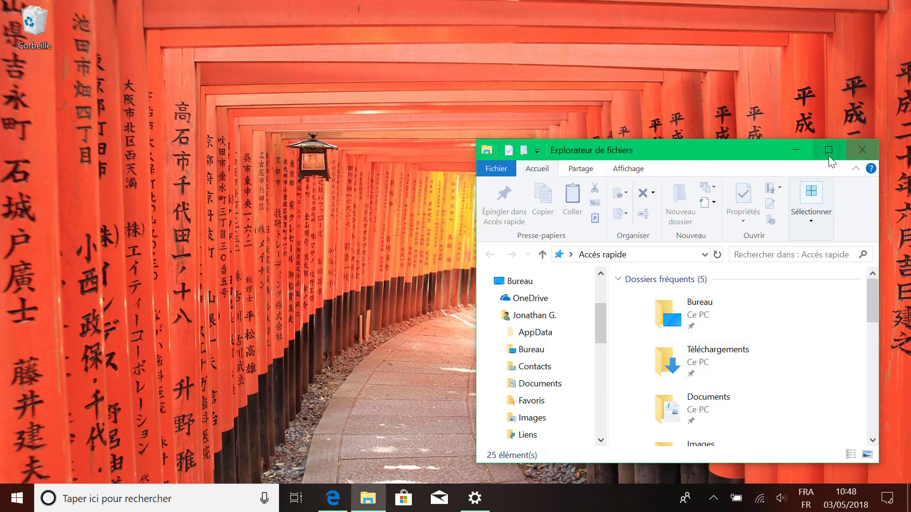
click(869, 150)
click(475, 498)
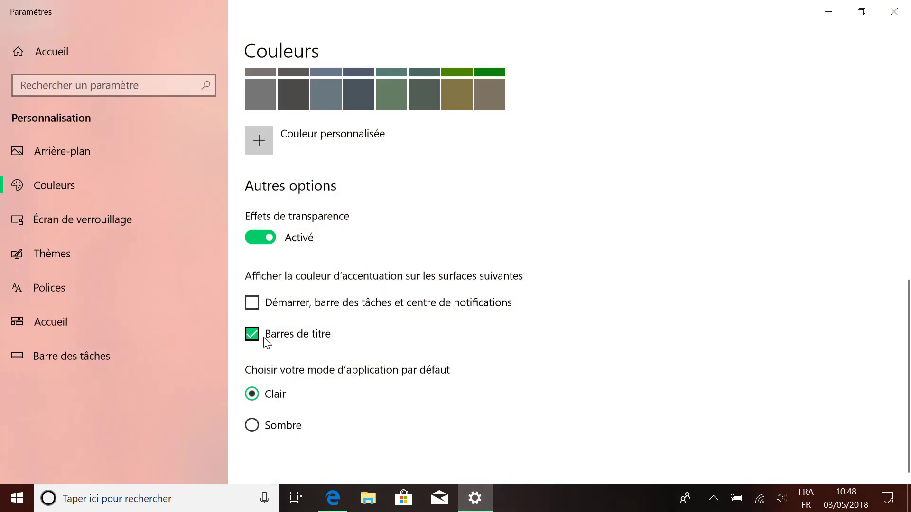
Turn off the accent color on Barres de titre, preview the Sombre app mode, and return to Clair.
click(256, 343)
click(250, 428)
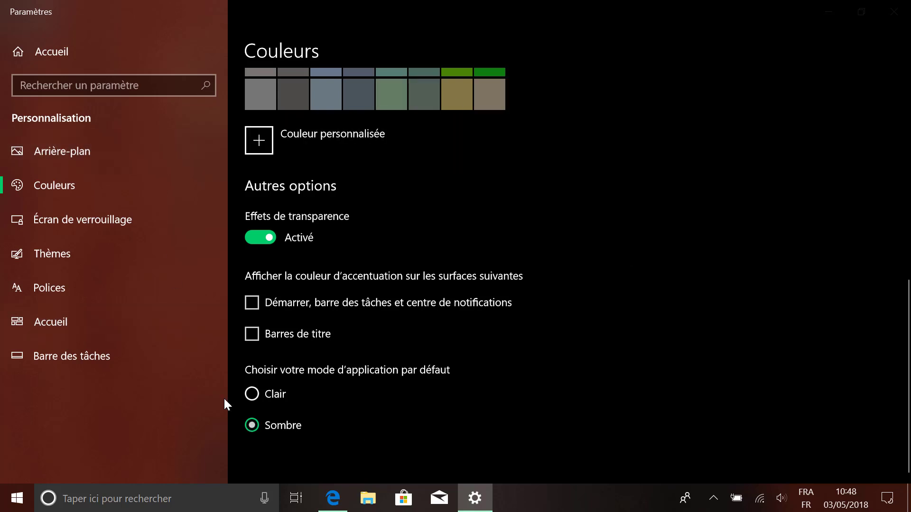
click(255, 393)
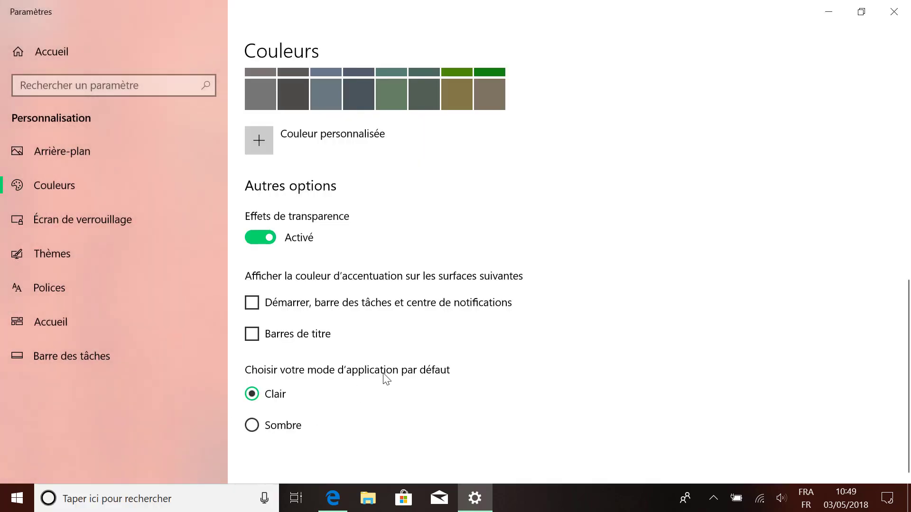
Set the accent color to the darker blue under Couleurs récentes.
scroll(545, 338, up, 10)
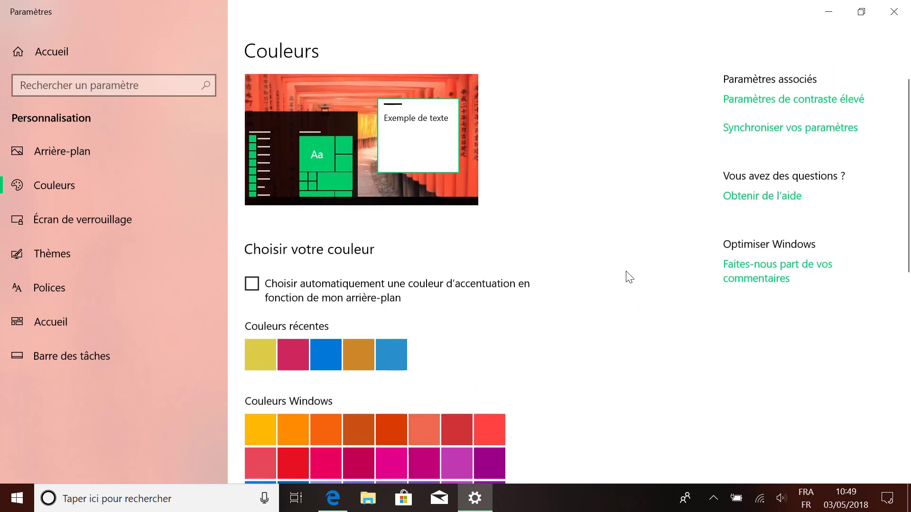
click(326, 361)
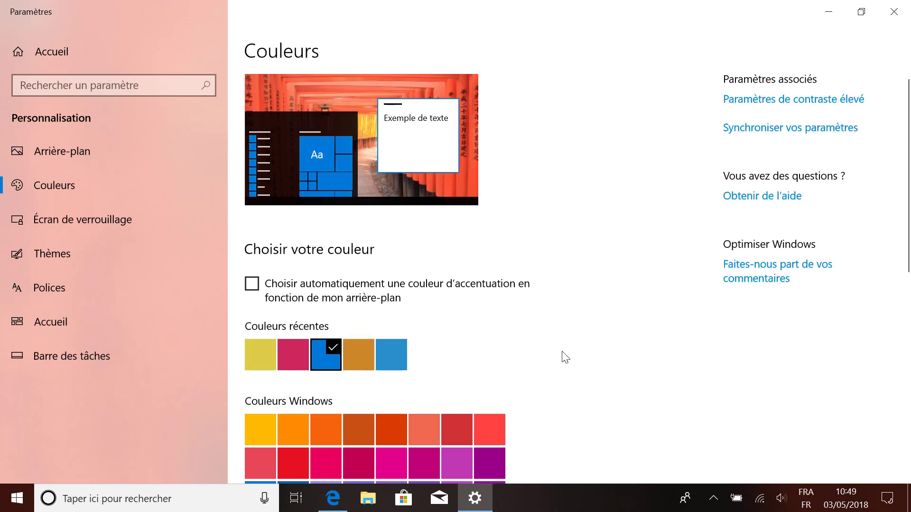
scroll(565, 357, down, 3)
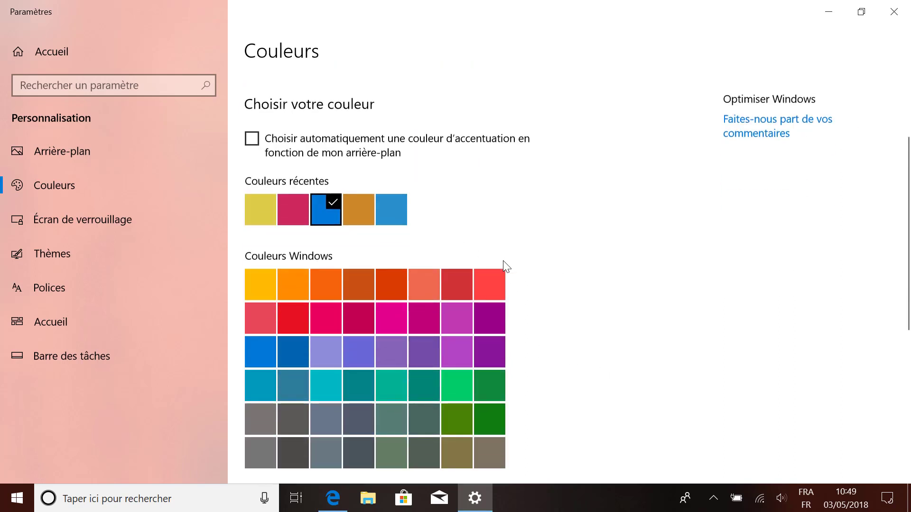
scroll(572, 397, up, 3)
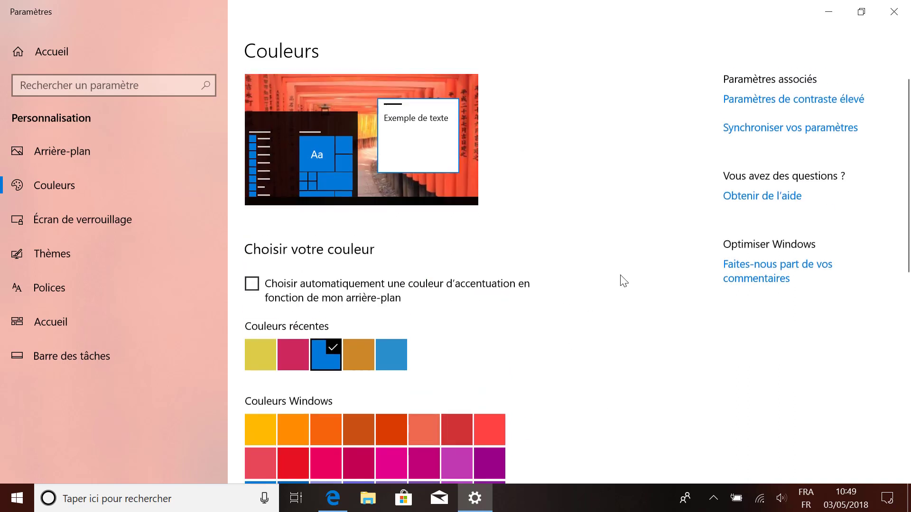
Close the settings and reopen the Couleurs page through the desktop's Personnaliser option.
click(895, 10)
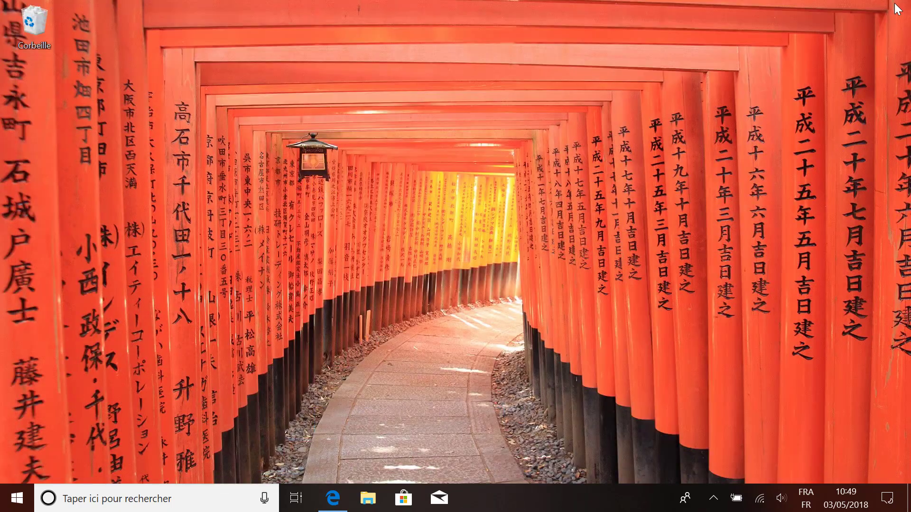
right_click(356, 204)
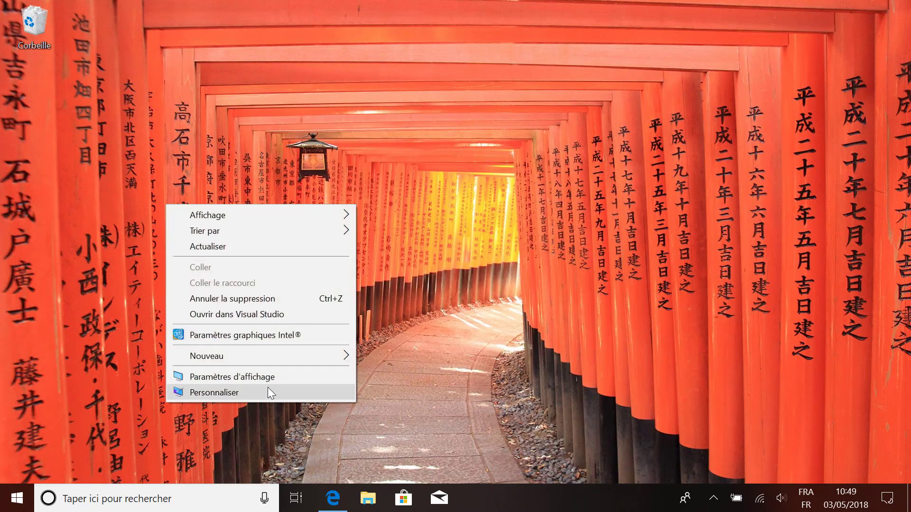
click(238, 393)
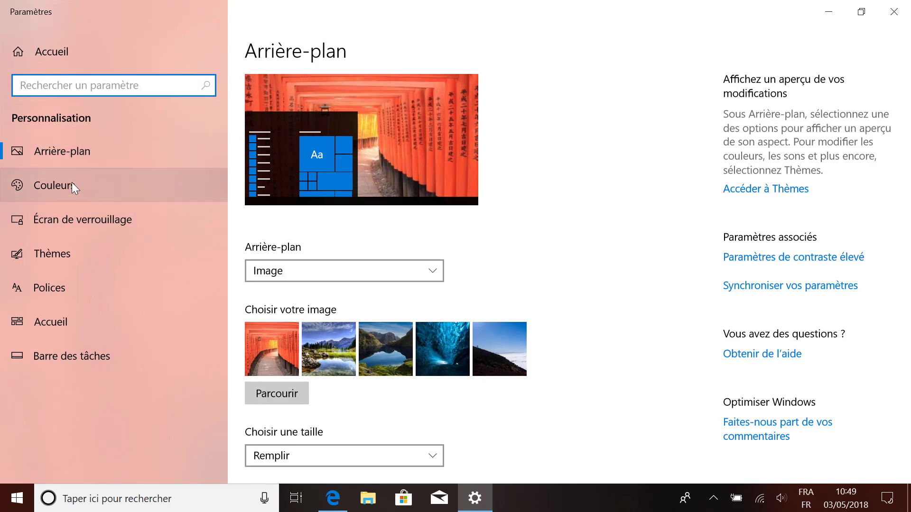
click(73, 184)
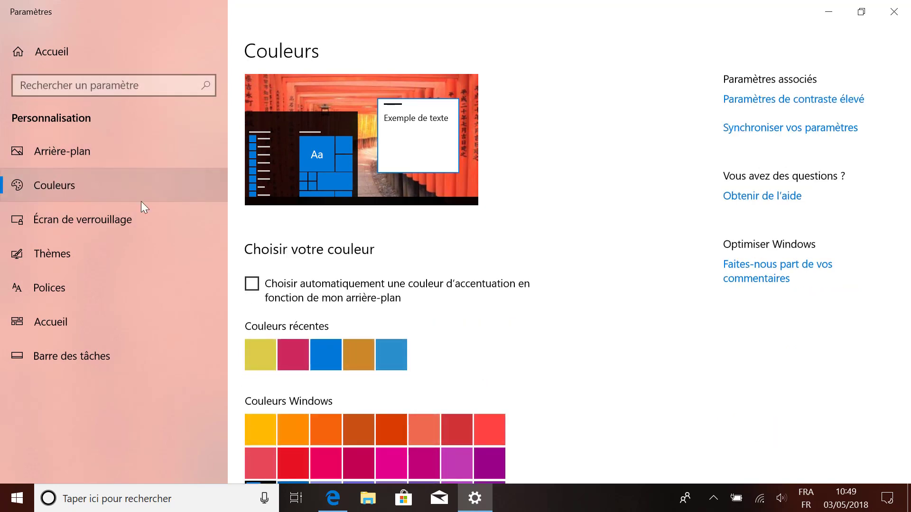